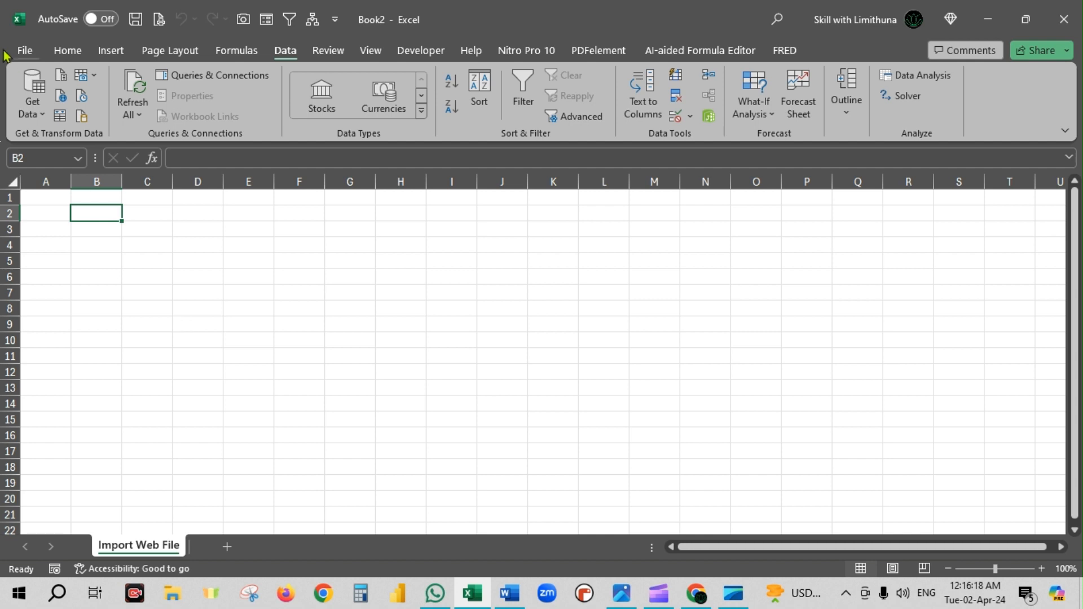
- Open the From Web data import dialog
click(68, 50)
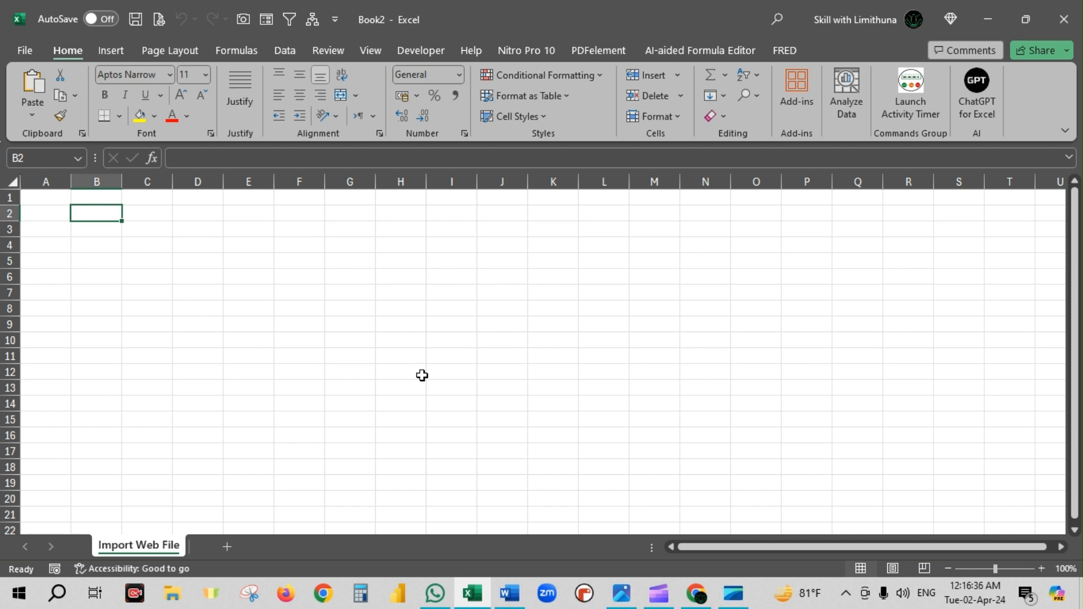
click(286, 52)
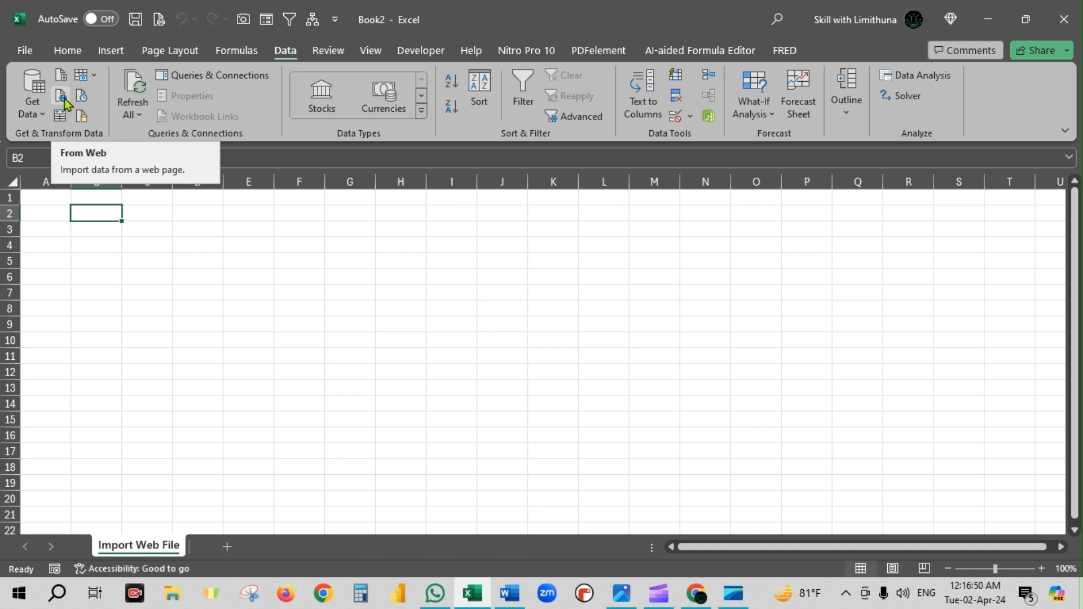
click(62, 97)
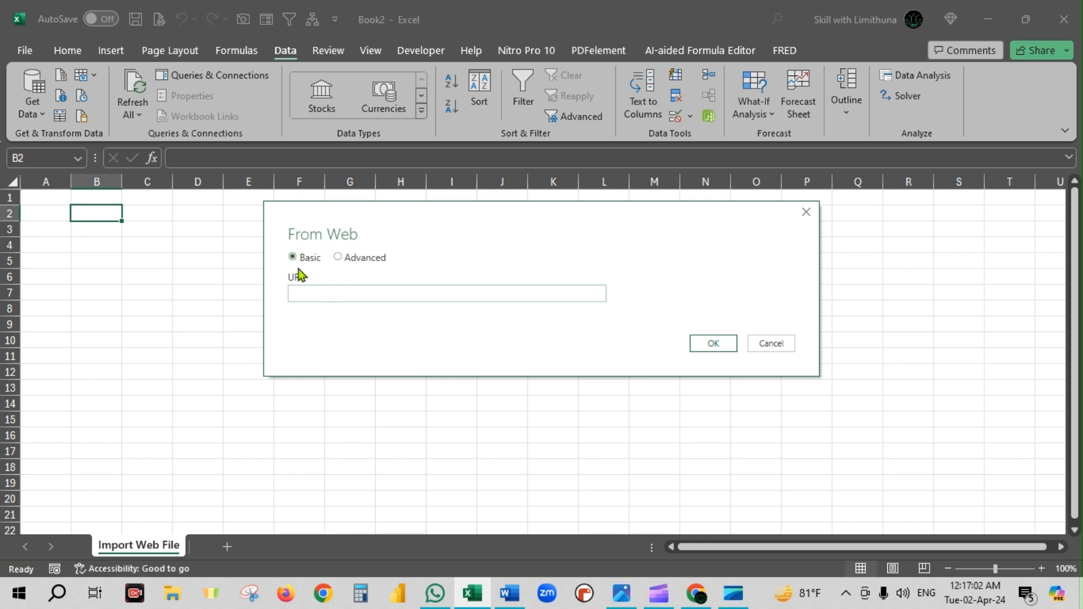
- Copy the worldometers Bangladesh population URL from the Word document and paste it as the web address to import
click(514, 599)
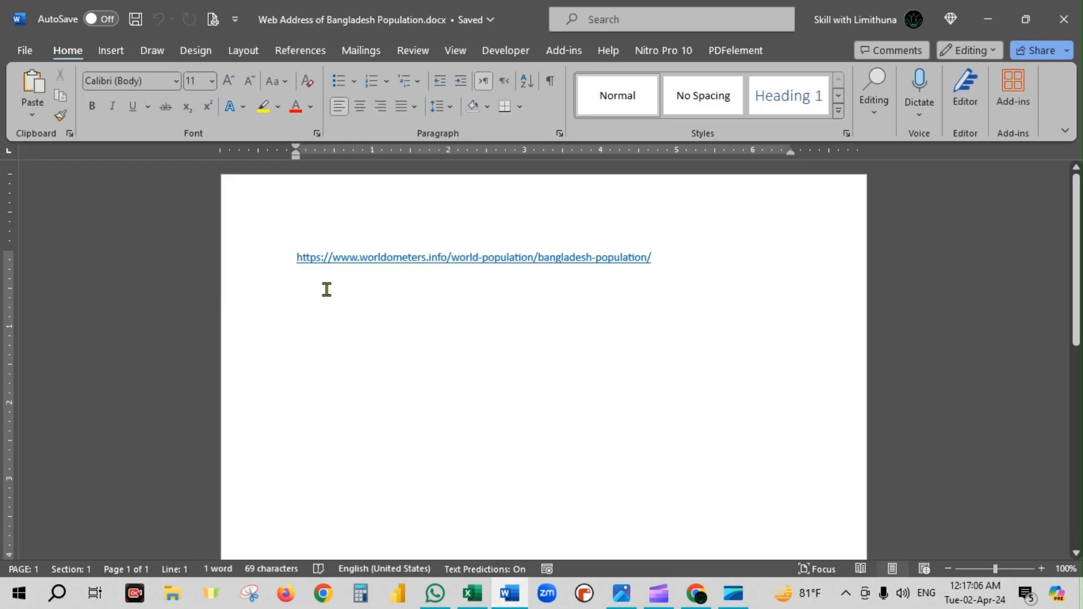
drag(326, 257, 668, 282)
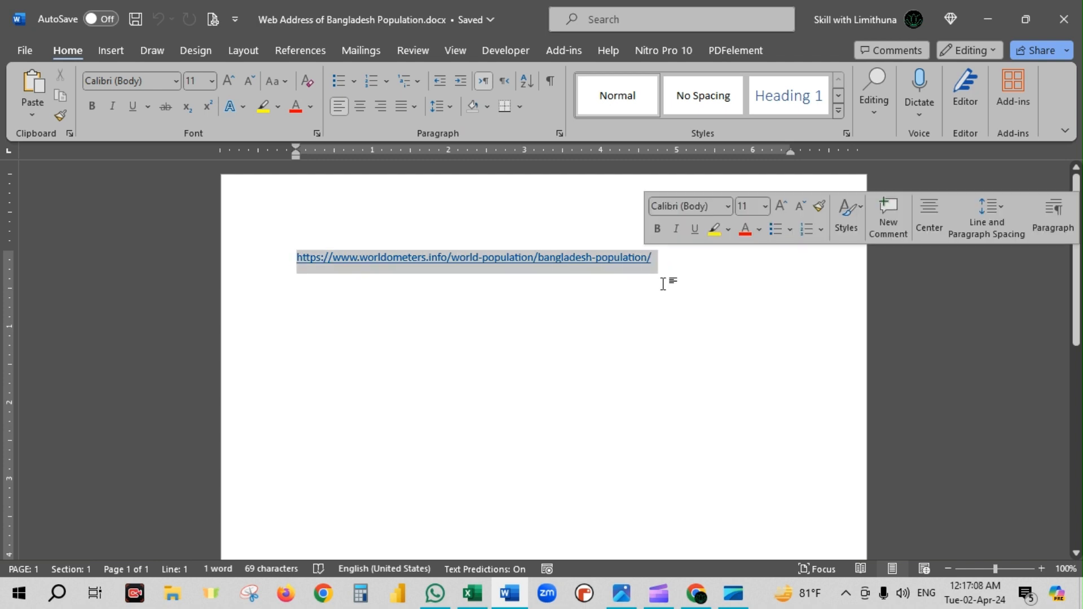
key(ctrl+c)
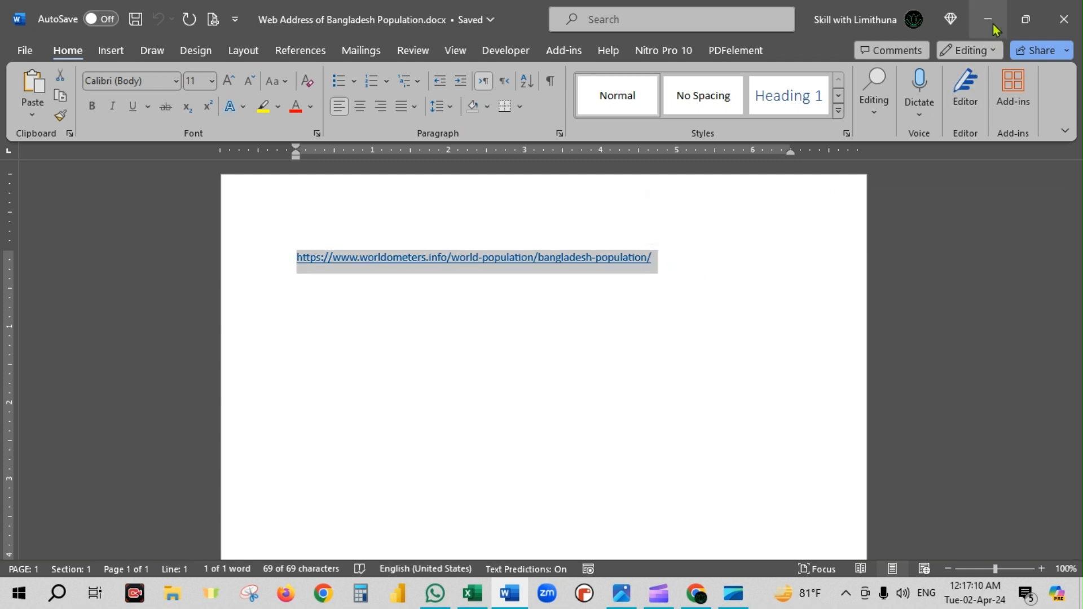
key(alt+Tab)
click(317, 293)
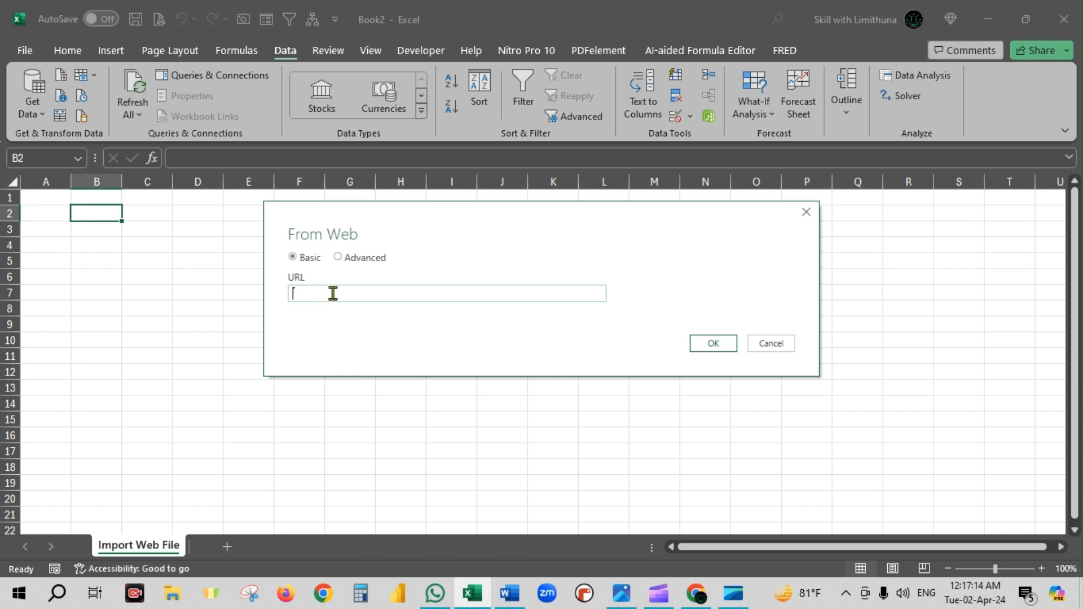
key(ctrl+v)
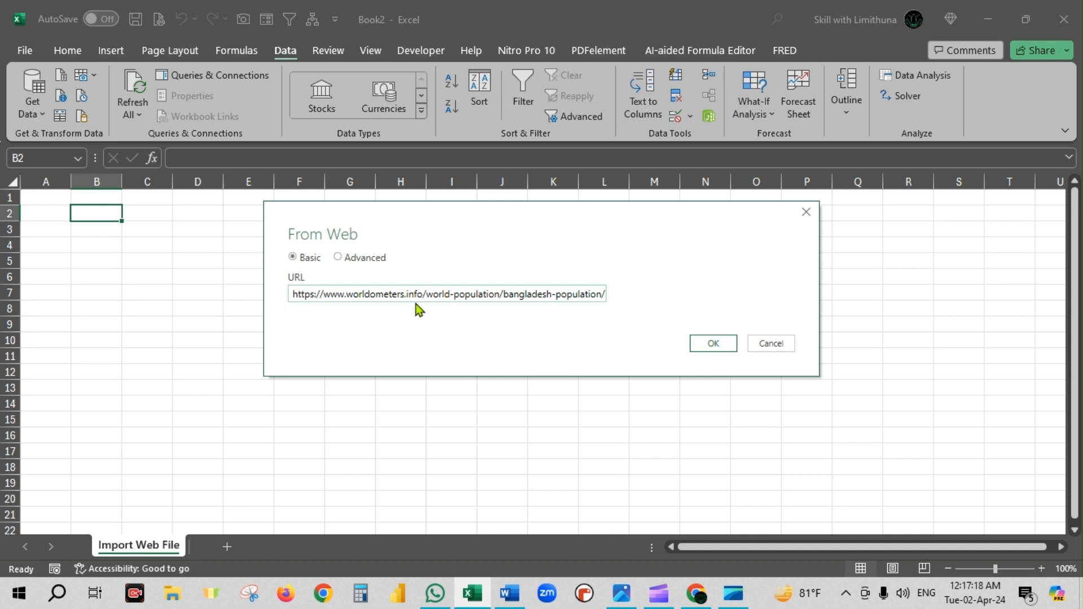
click(723, 344)
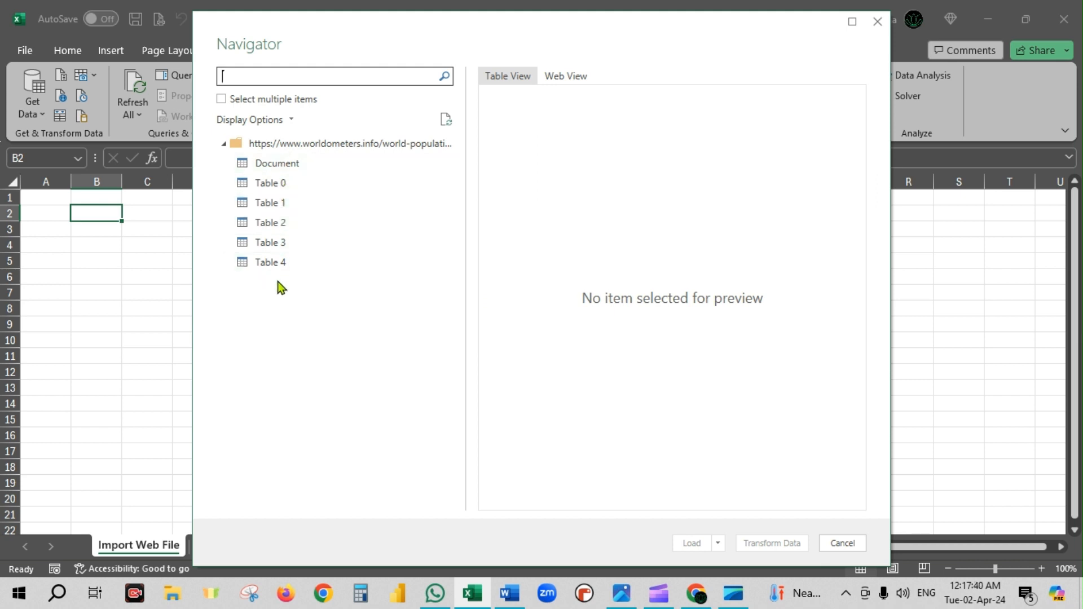
- Preview each table found on the web page, from Document through Table 4
click(290, 167)
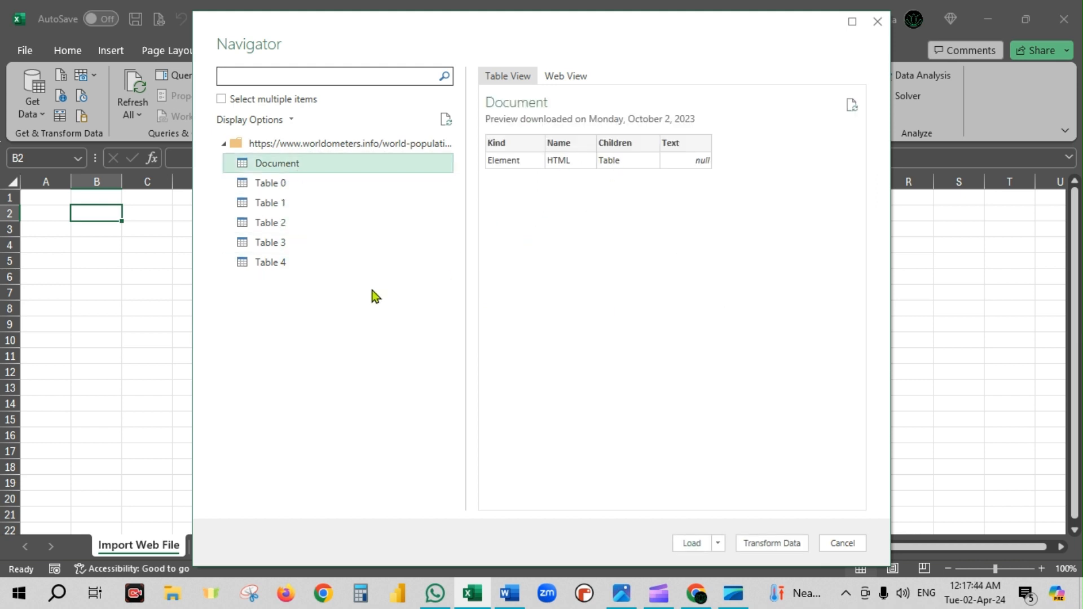
click(278, 187)
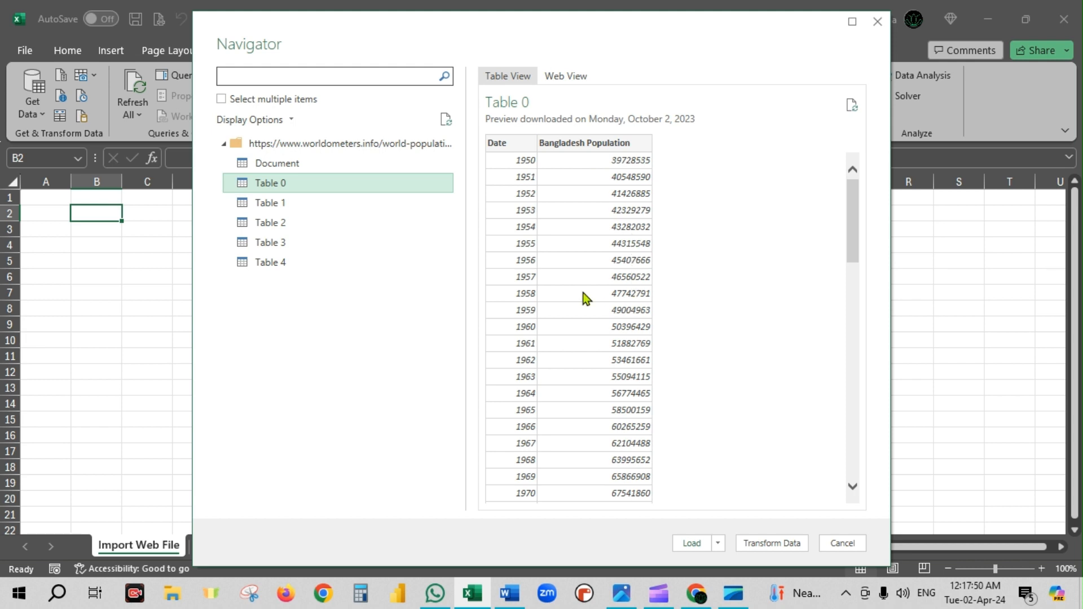
scroll(546, 479, down, 6)
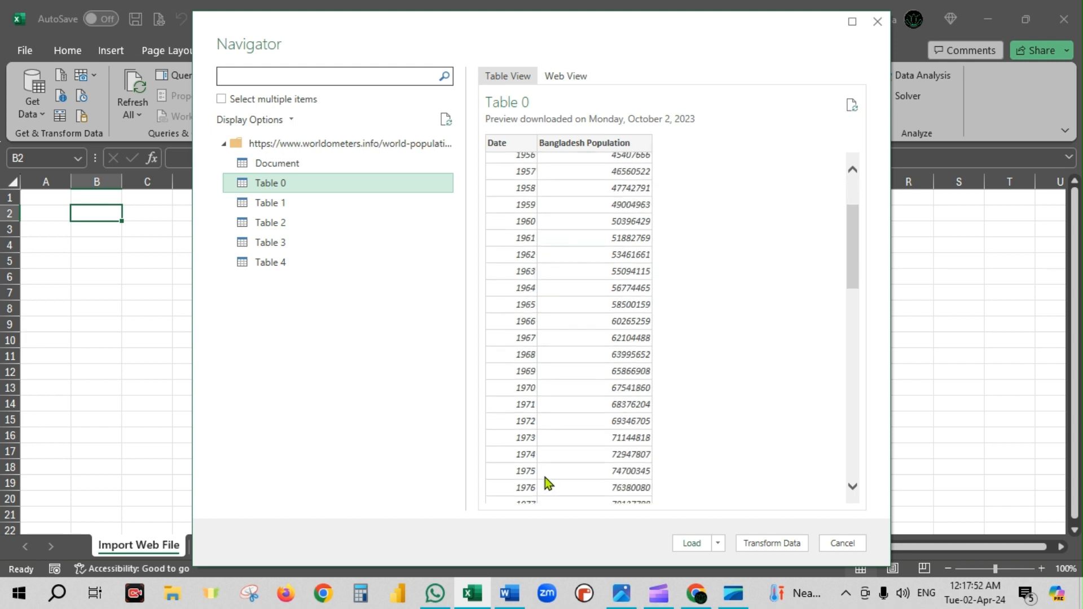
scroll(545, 483, down, 5)
drag(855, 374, 850, 475)
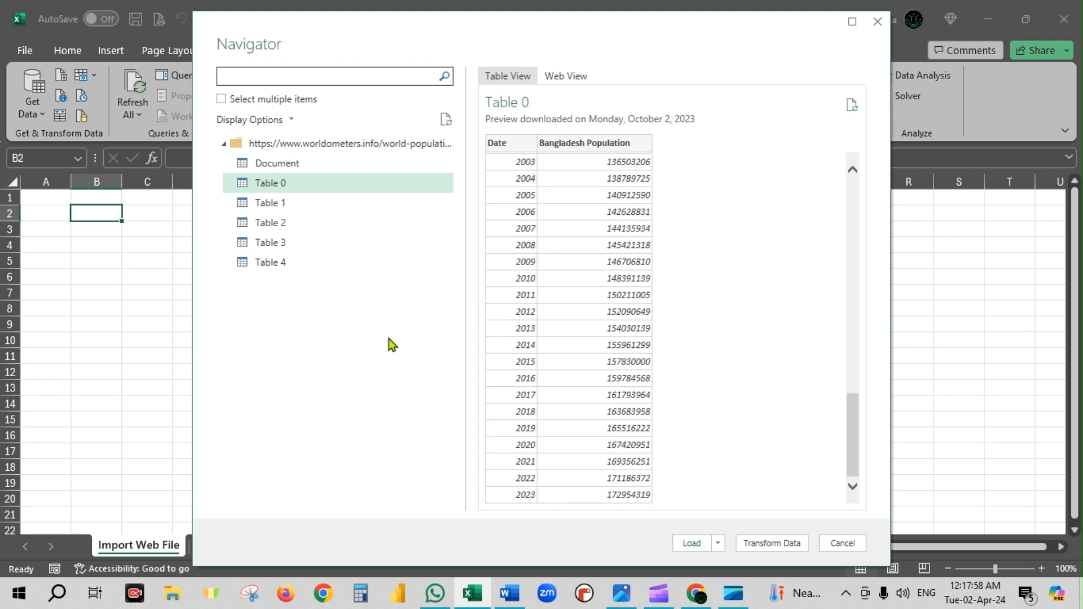
click(283, 208)
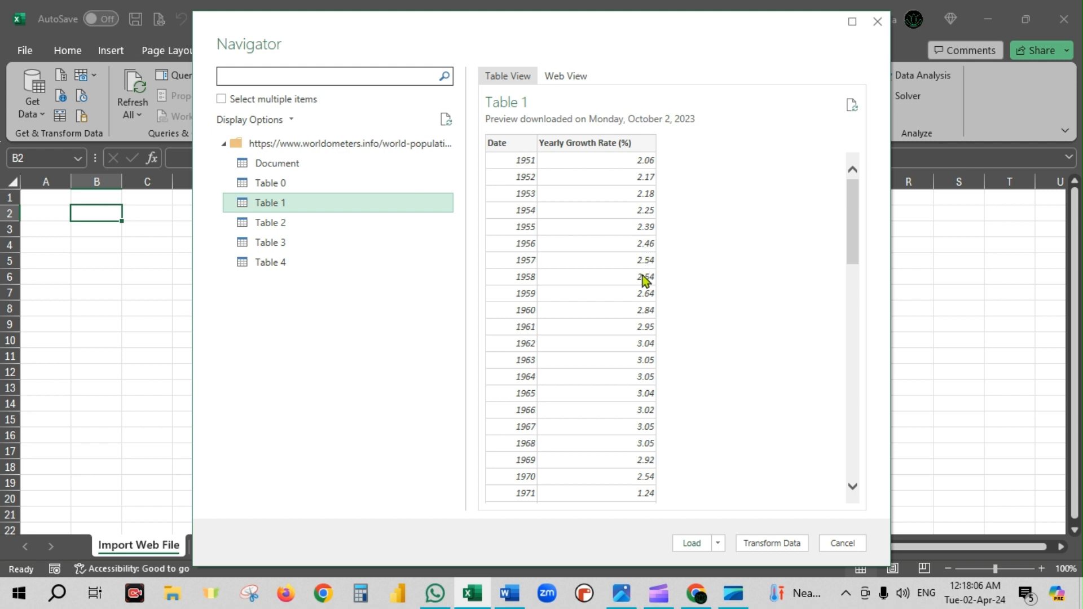
click(282, 227)
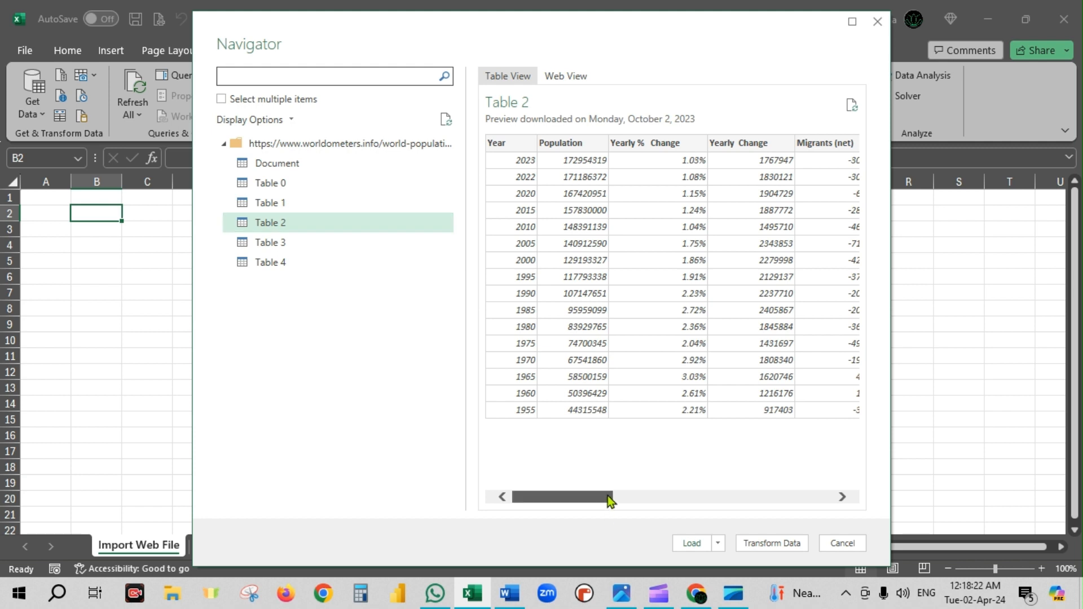
drag(607, 495, 828, 477)
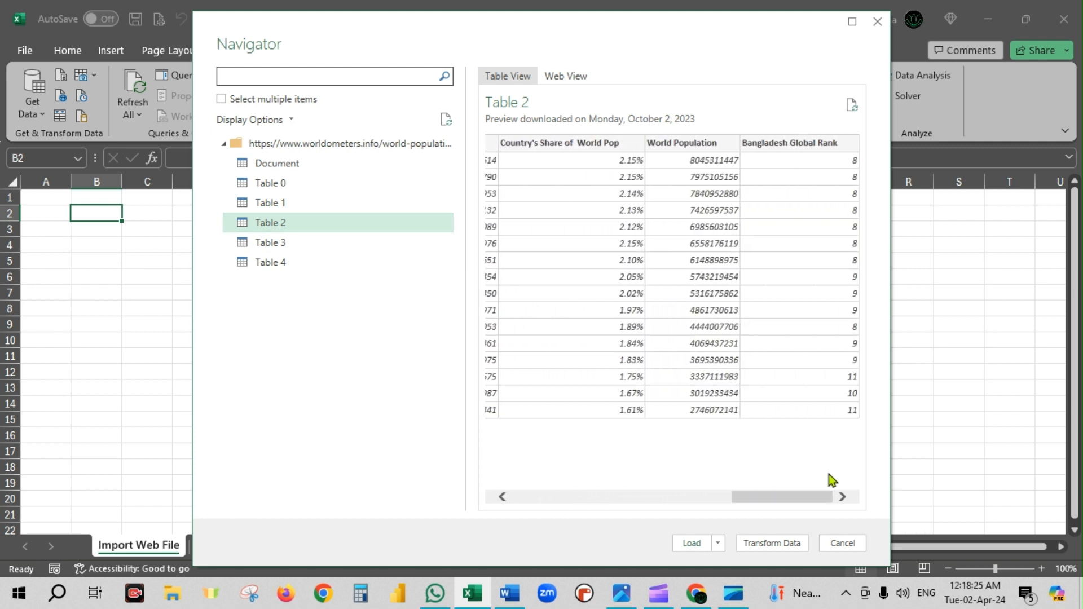
click(286, 248)
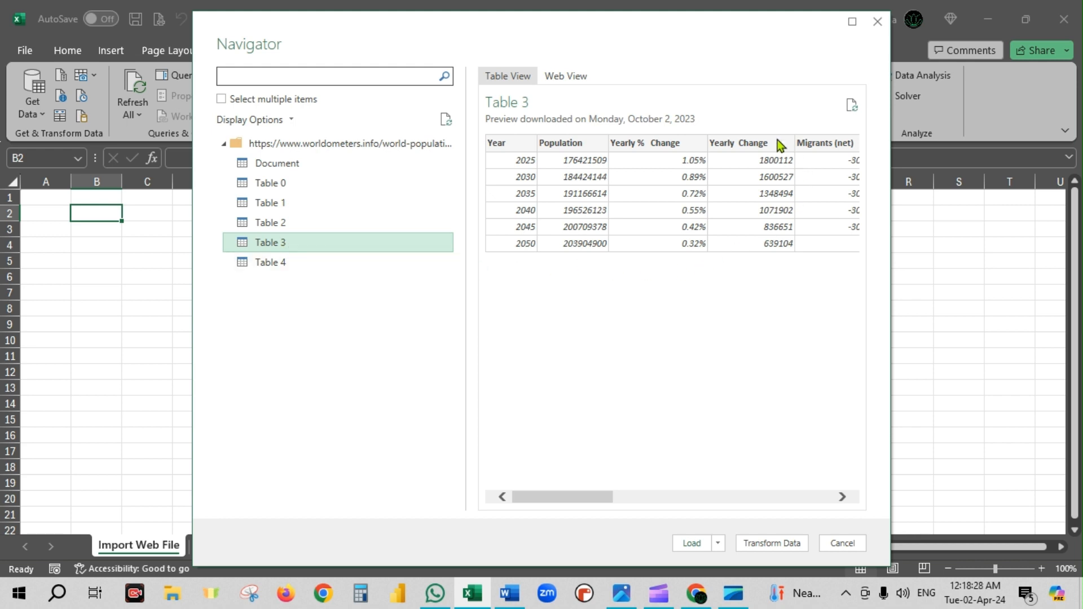
click(284, 265)
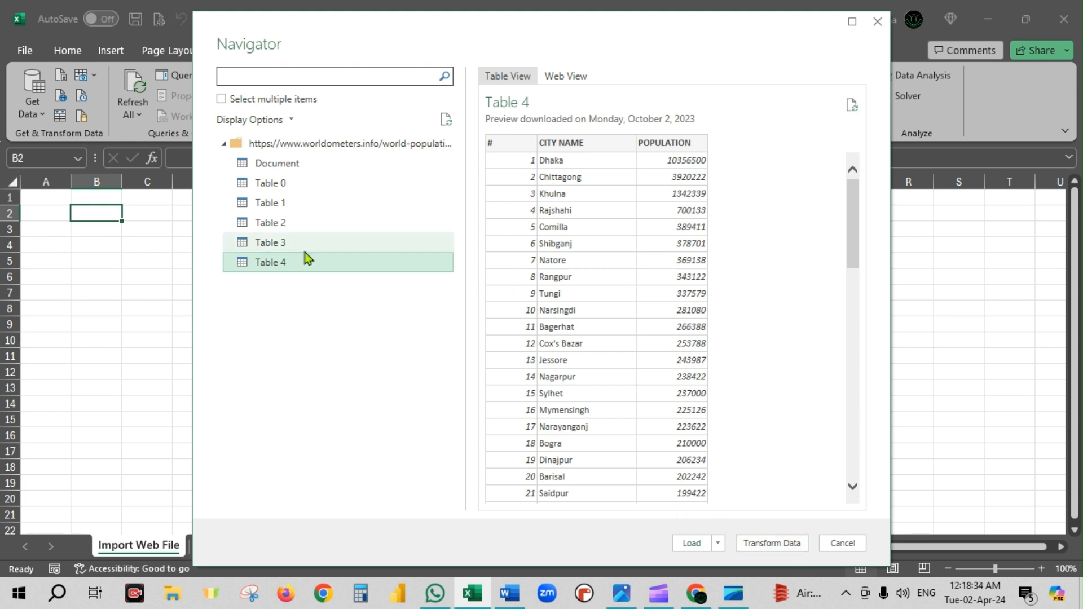
- Load Table 2 as a table into the existing worksheet starting at cell A1
click(273, 222)
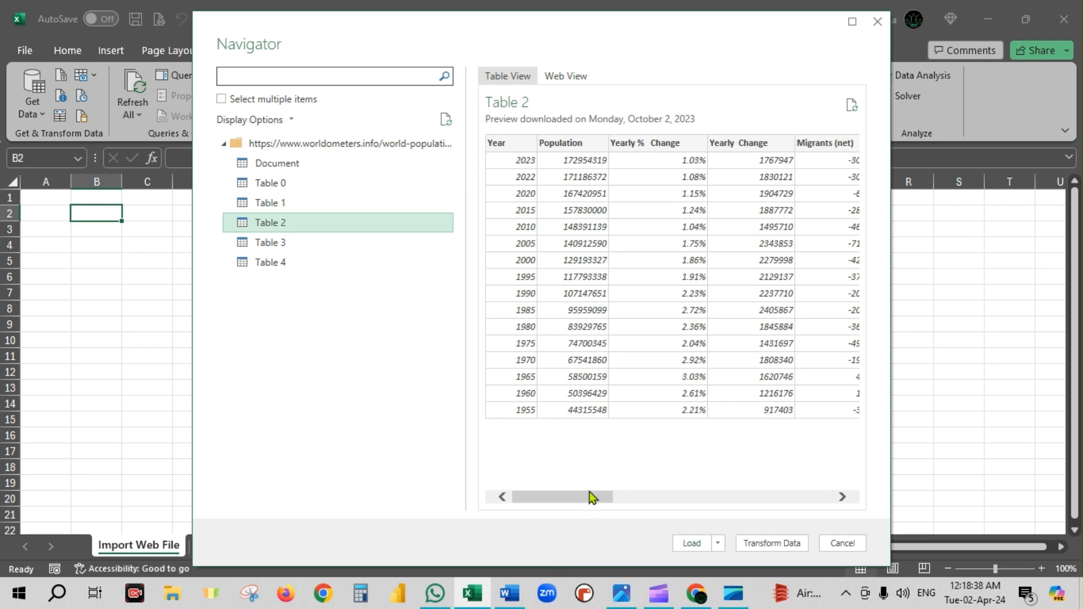
drag(591, 497, 839, 502)
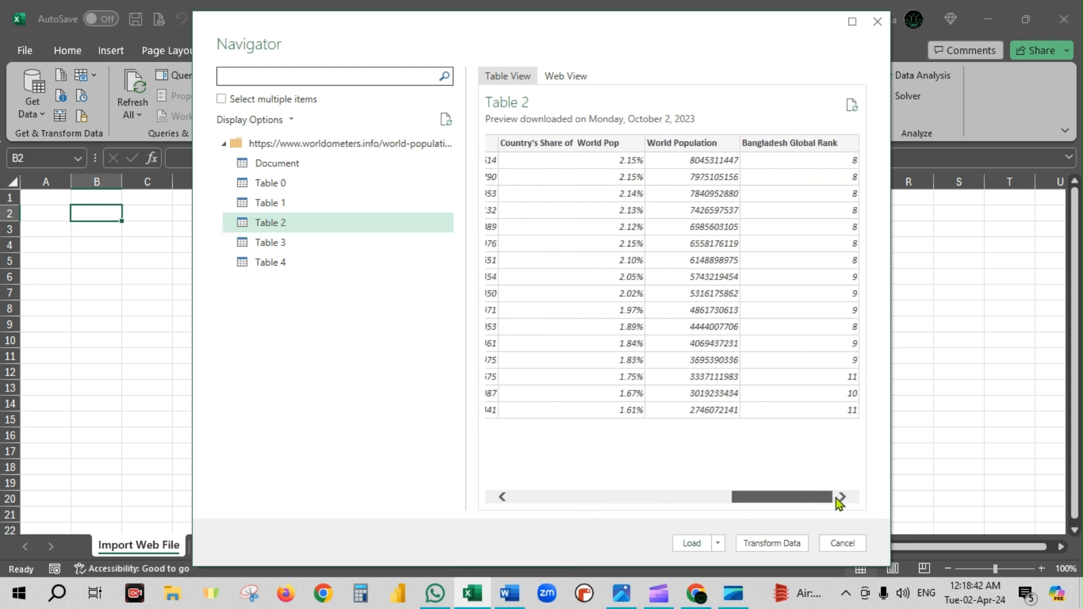
drag(834, 502, 561, 512)
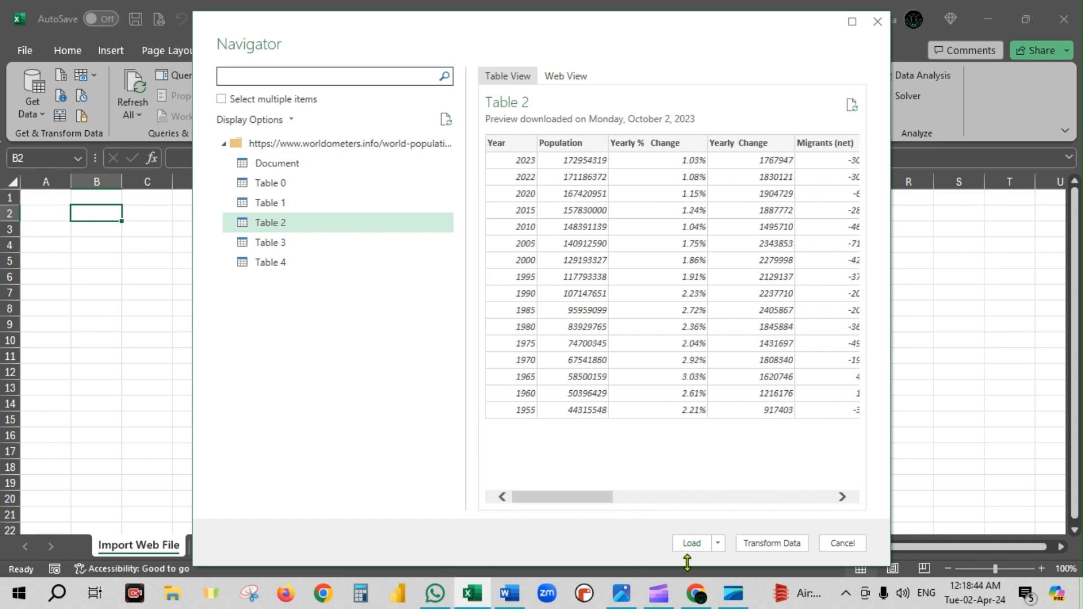
click(720, 544)
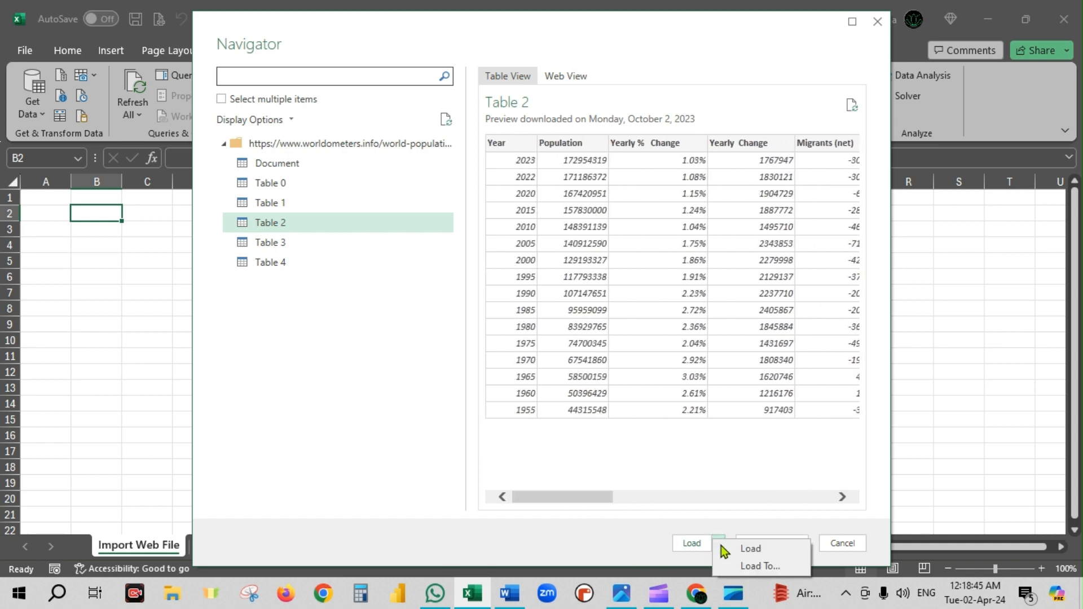
click(755, 570)
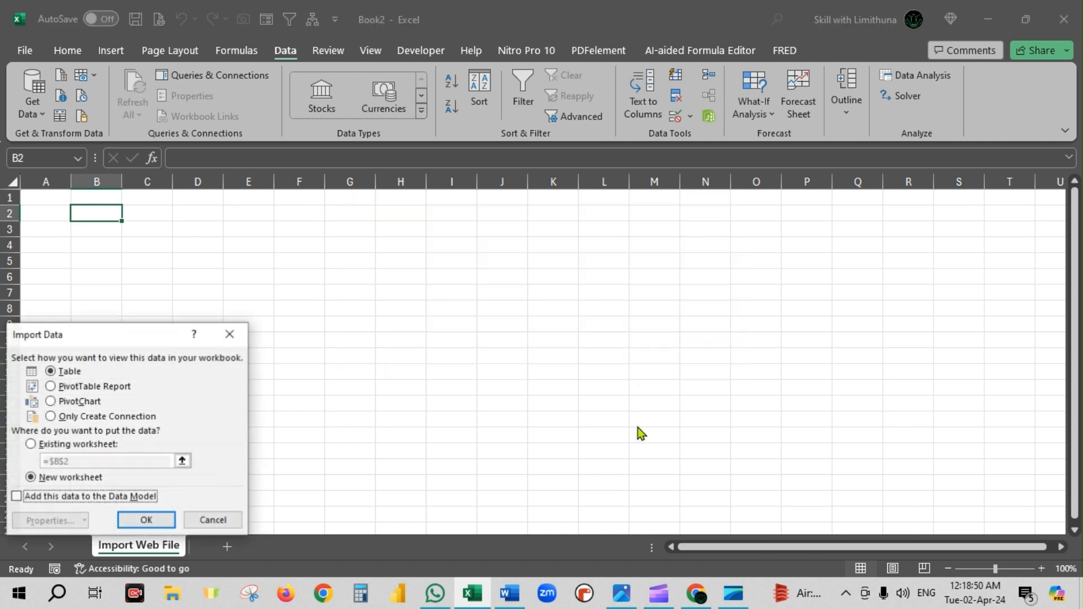
click(32, 444)
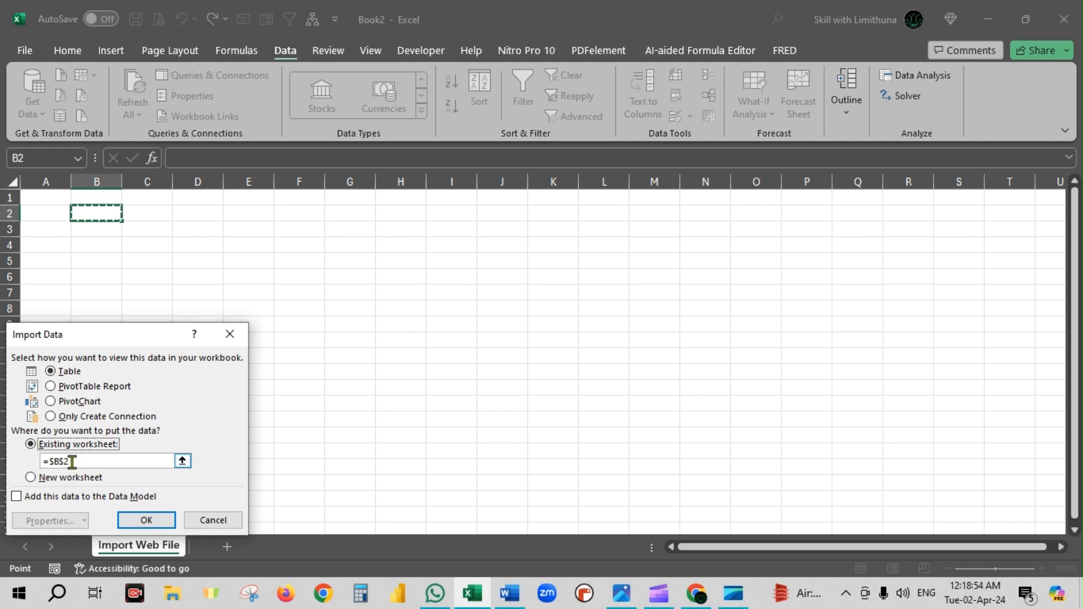
drag(72, 461, 58, 439)
click(42, 198)
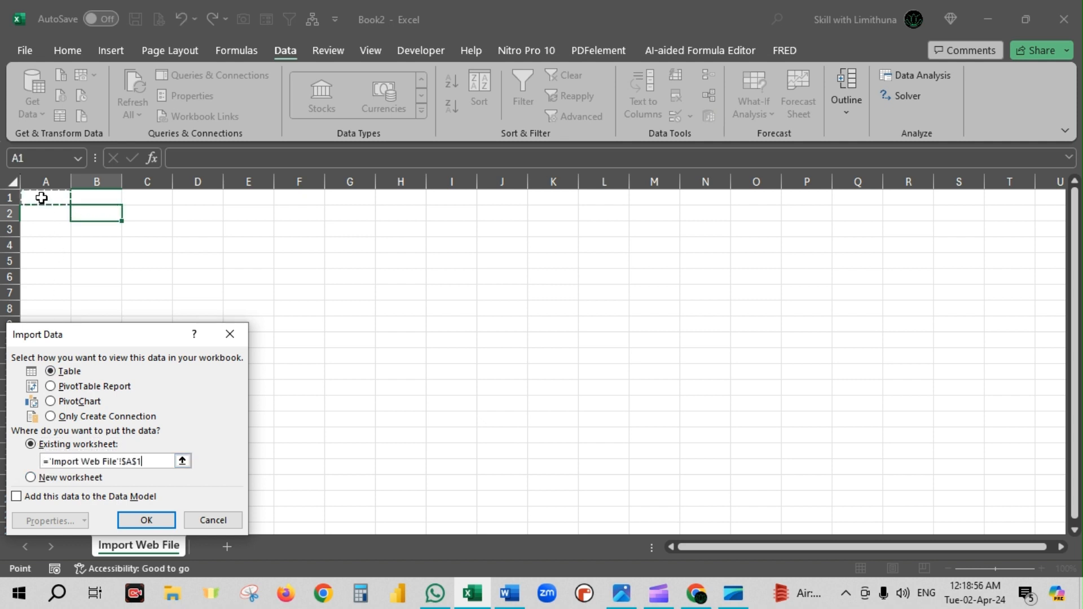
click(147, 522)
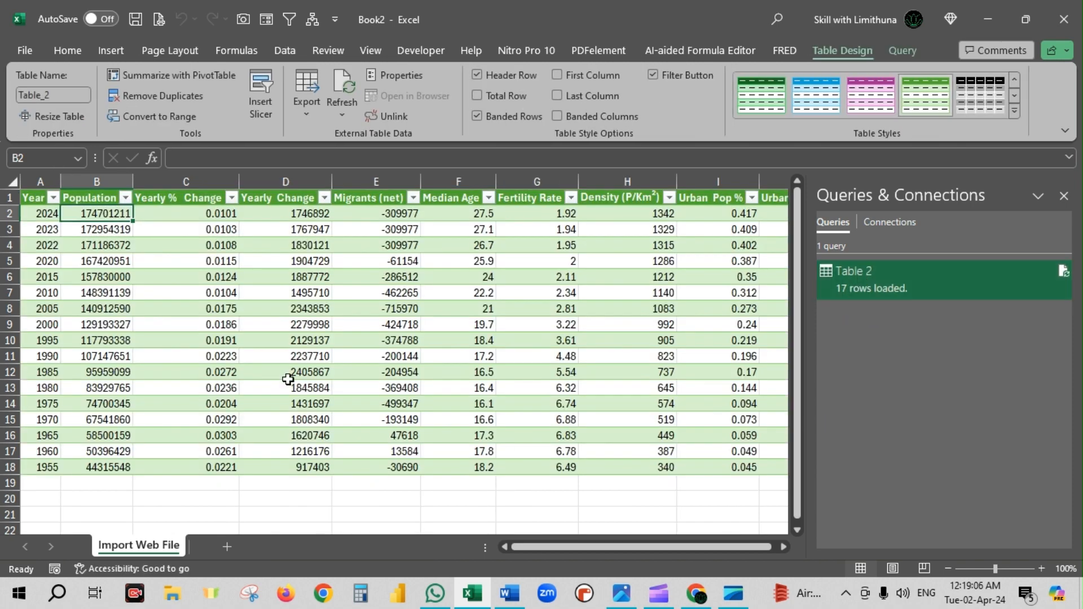
- Close the Queries & Connections pane
click(1066, 195)
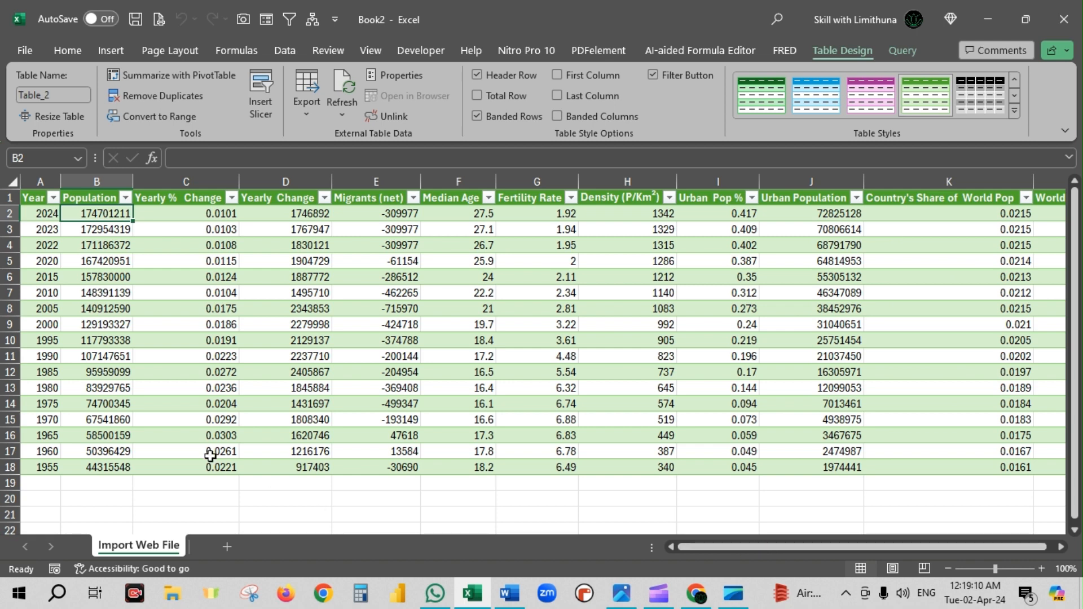
click(38, 202)
click(92, 202)
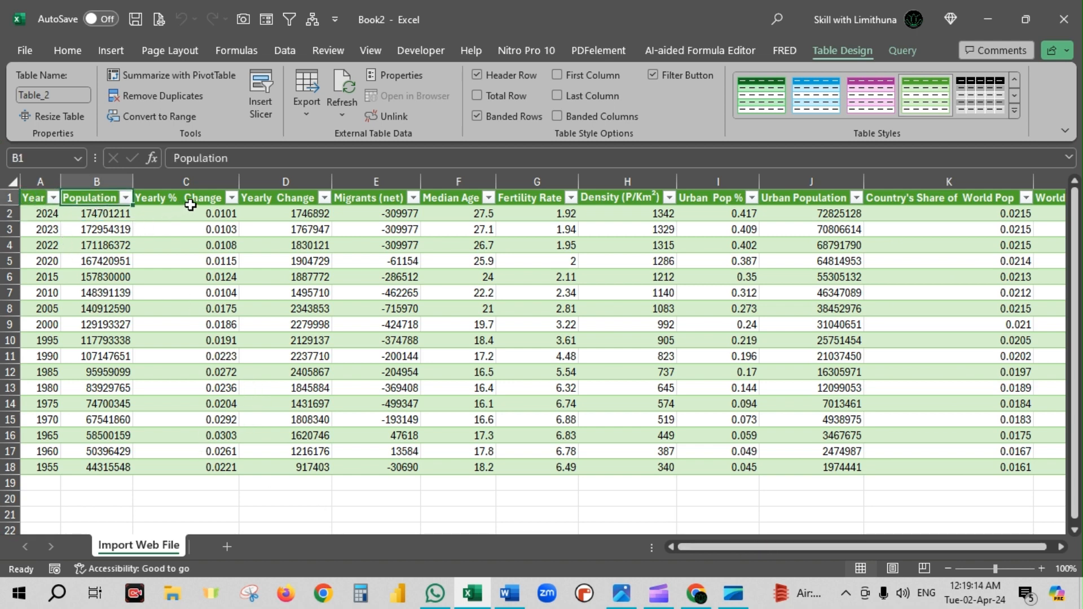
- Format the Yearly % Change values in C2:C18 as percentages with two decimal places
drag(222, 214, 225, 466)
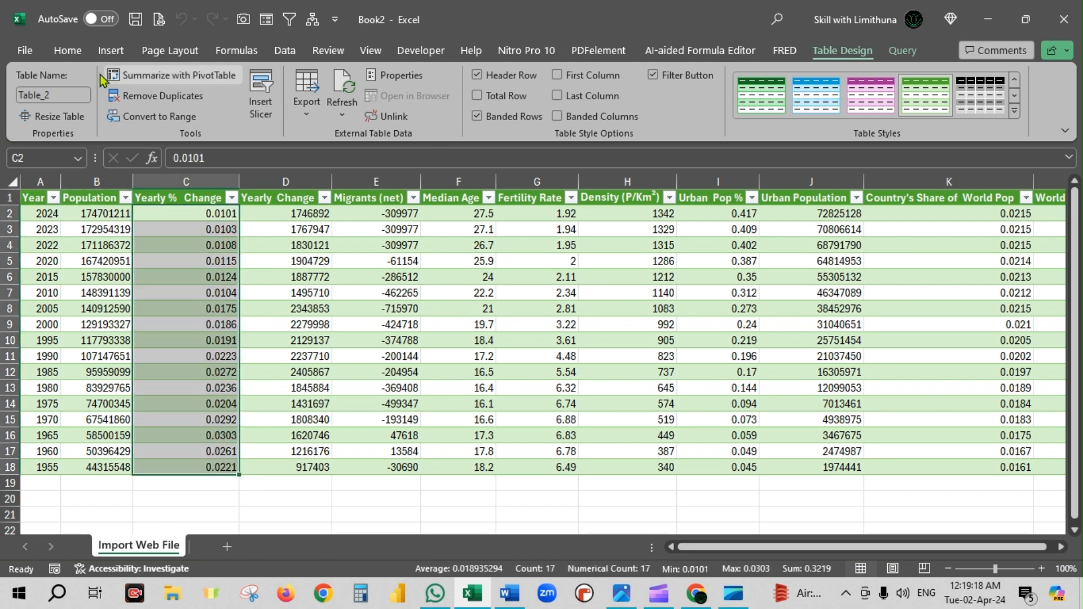
click(69, 52)
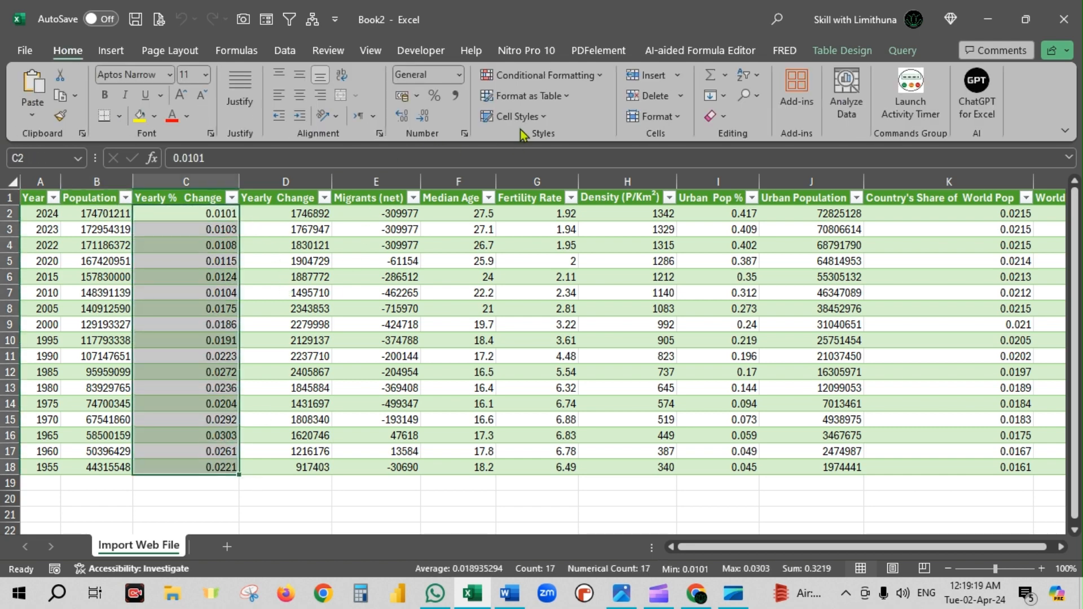
click(434, 95)
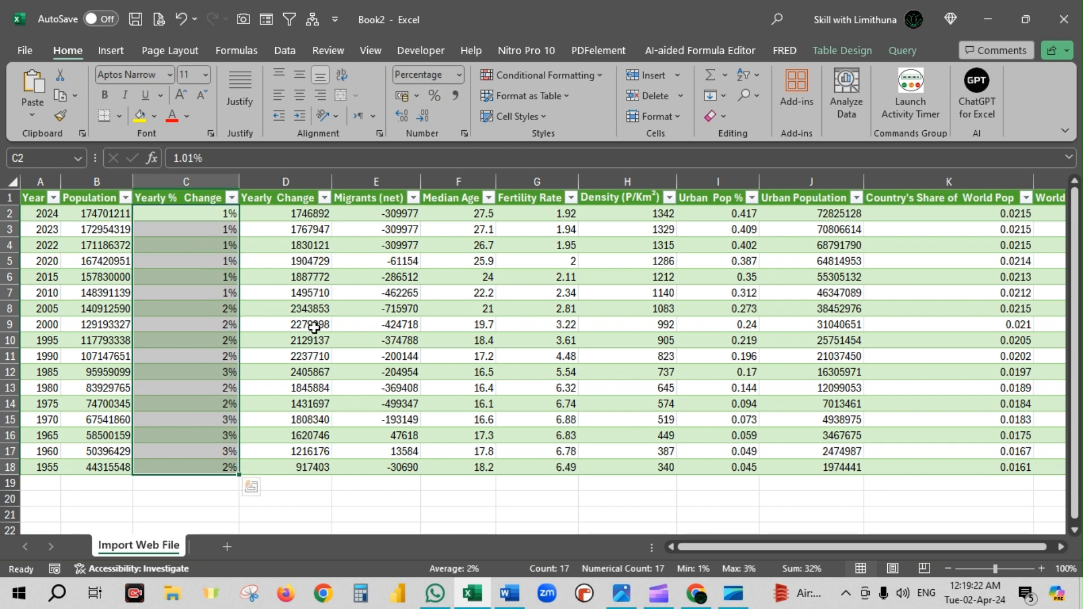
click(402, 117)
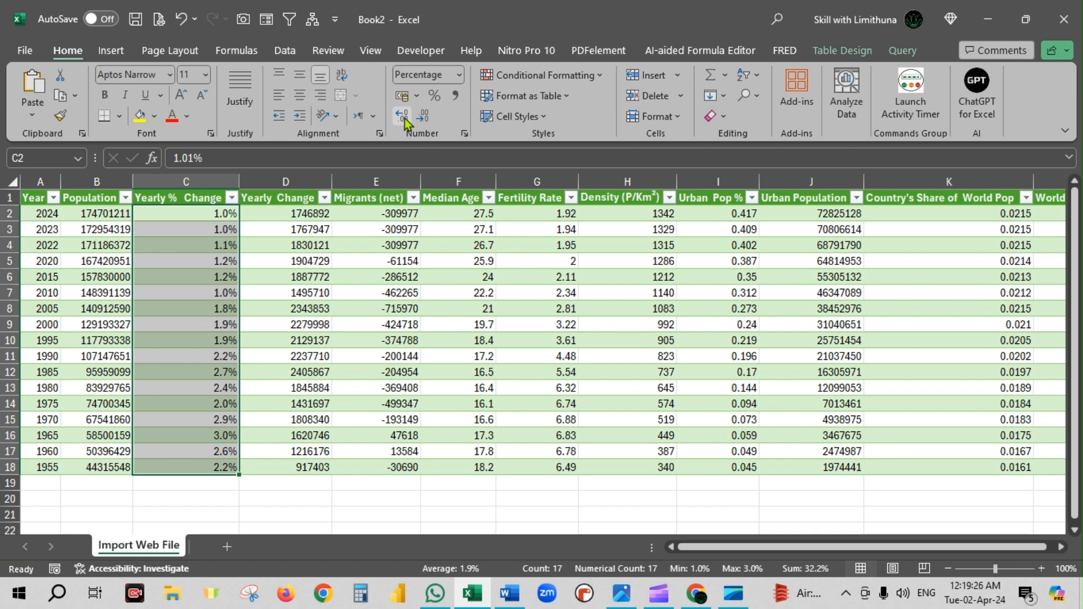
click(404, 119)
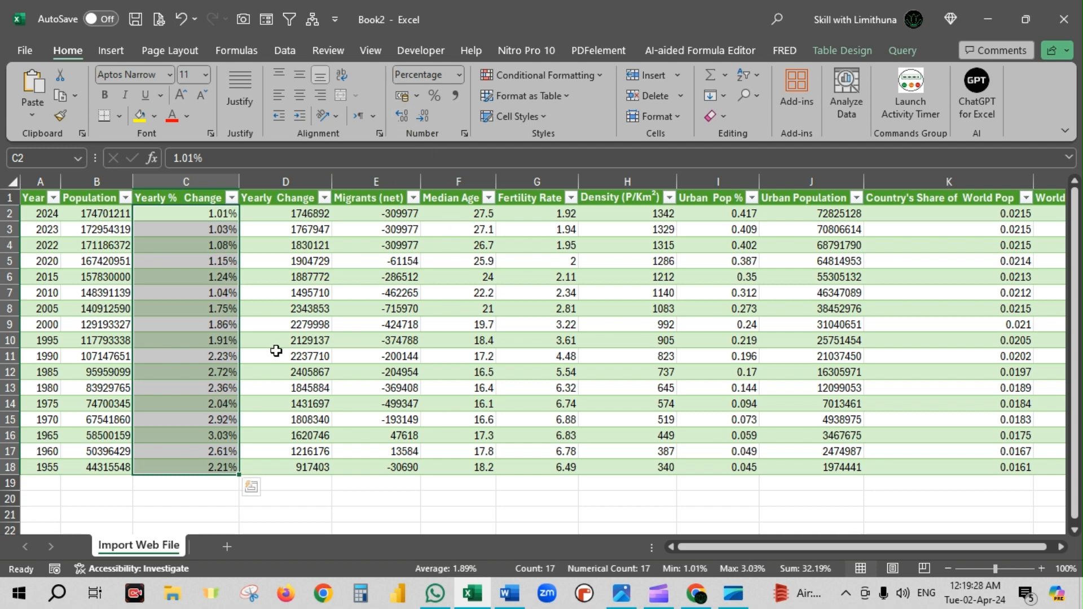
- Review the Yearly Change, Migrants (net) and Median Age columns by selecting each in turn
drag(309, 212, 286, 460)
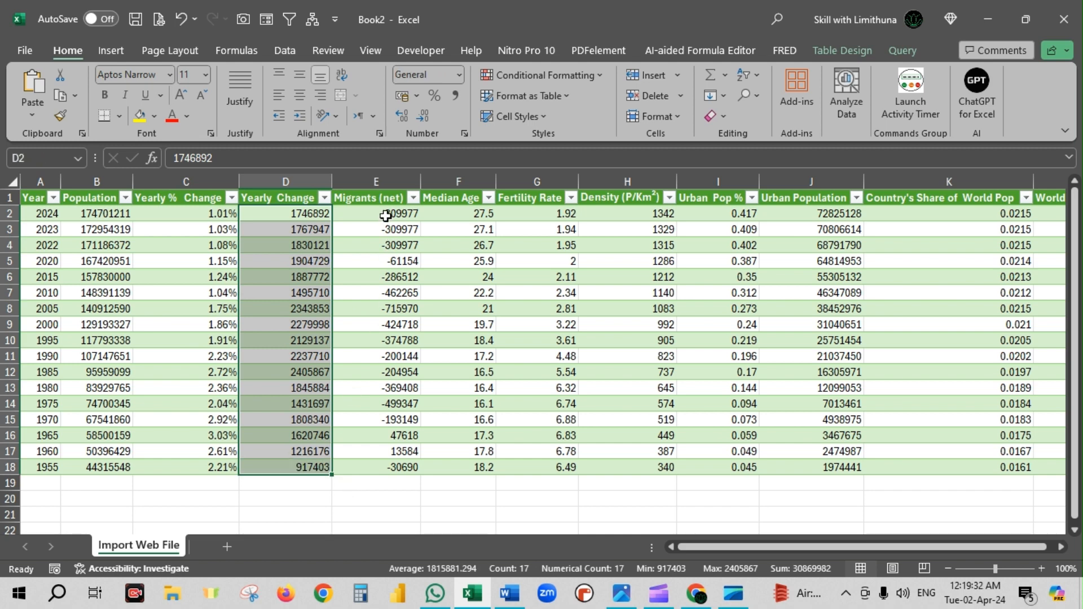
drag(393, 265, 378, 464)
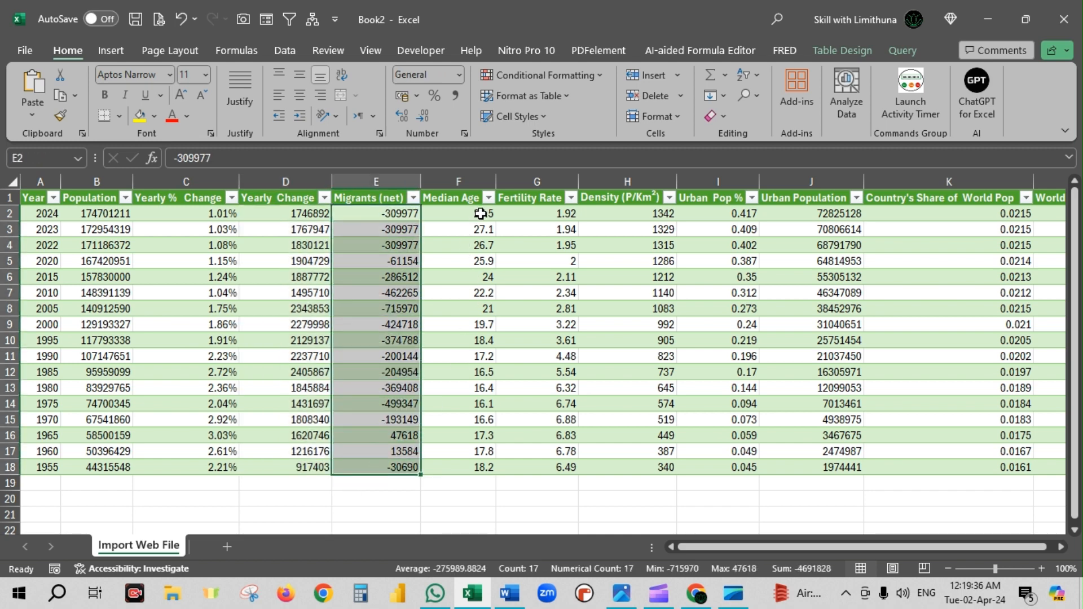
drag(481, 212, 464, 462)
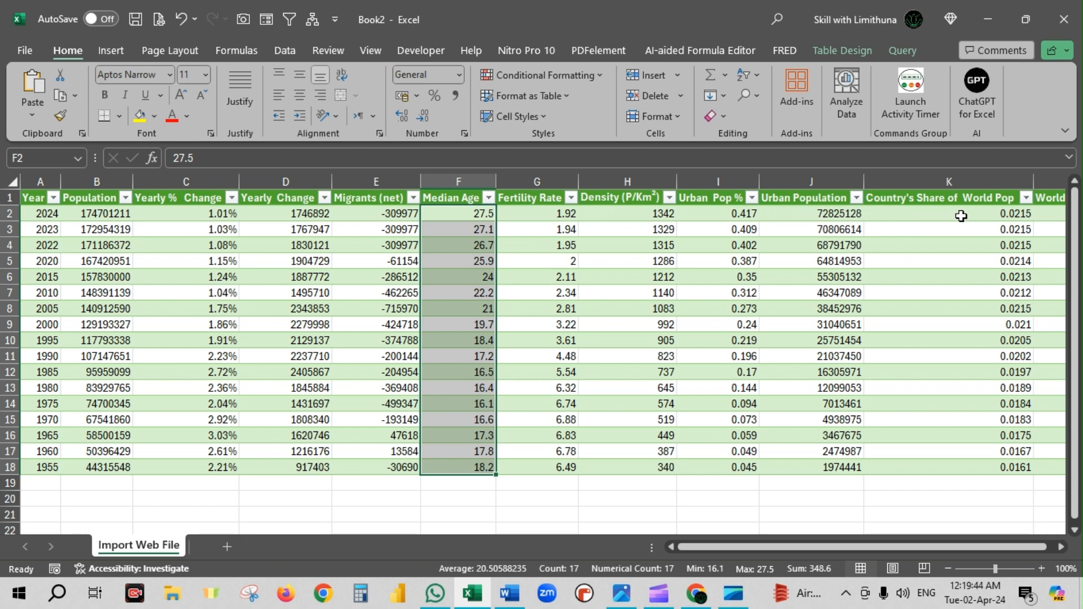
drag(862, 551, 896, 550)
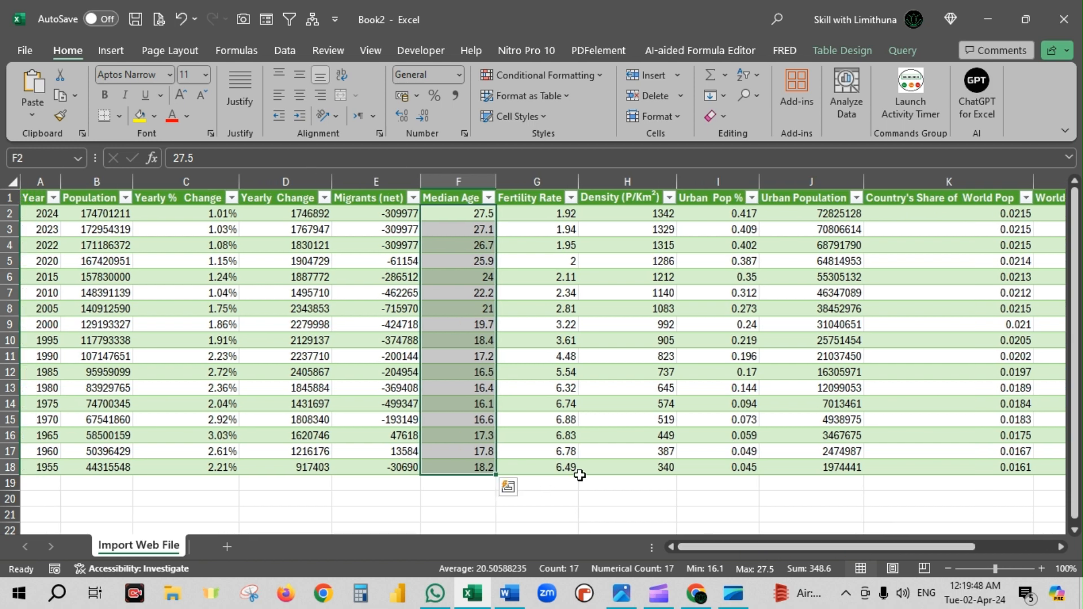
click(525, 361)
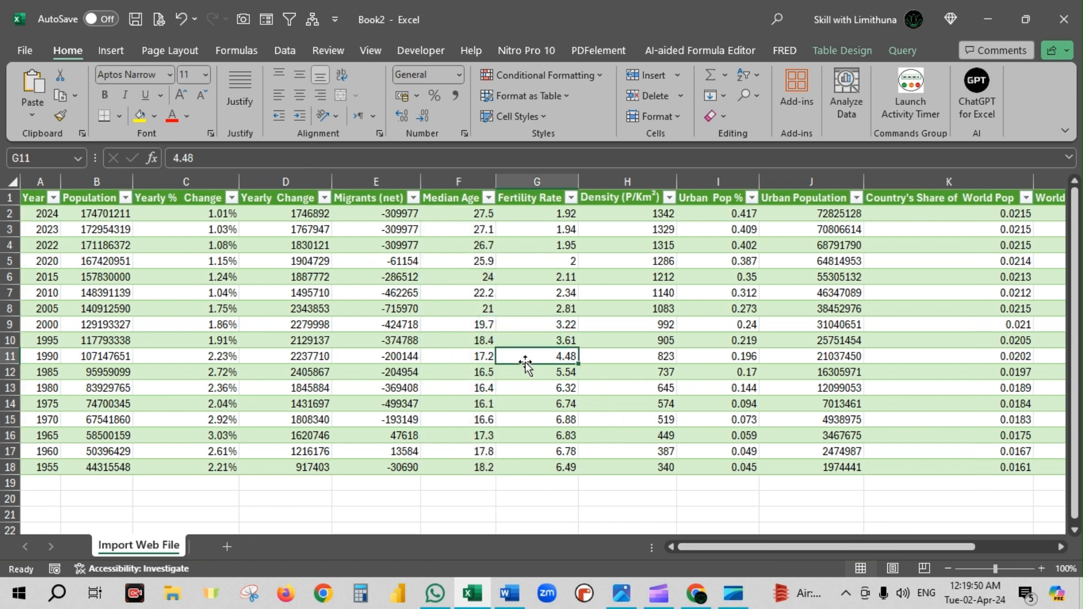